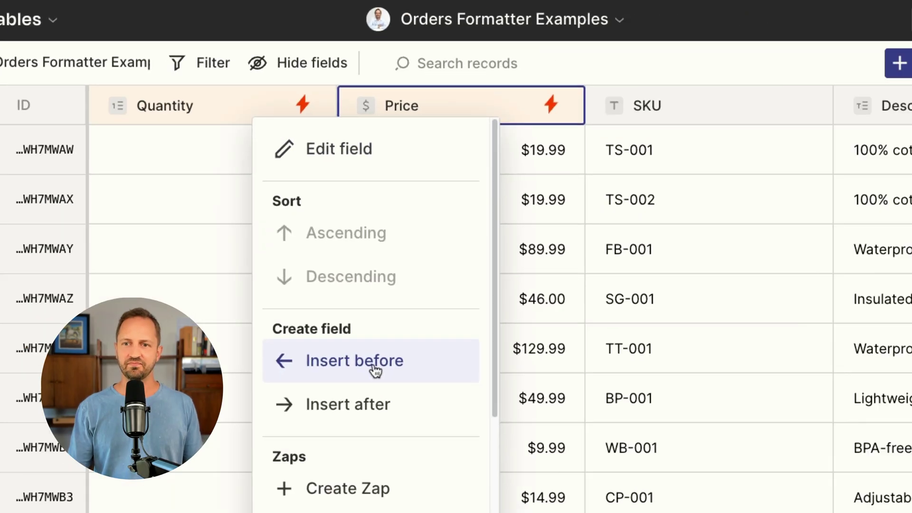
Insert a field named Total before Price and make it an AI Field.
left_click(494, 415)
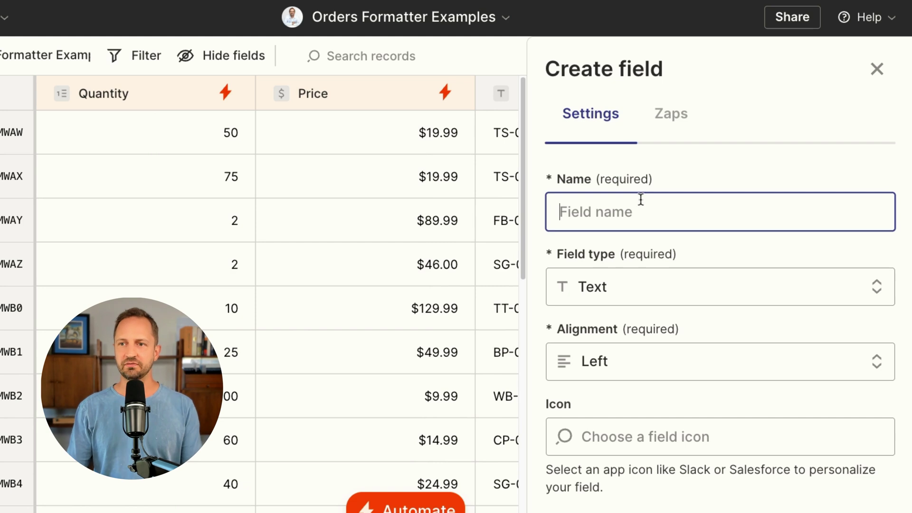
type("Total")
left_click(646, 292)
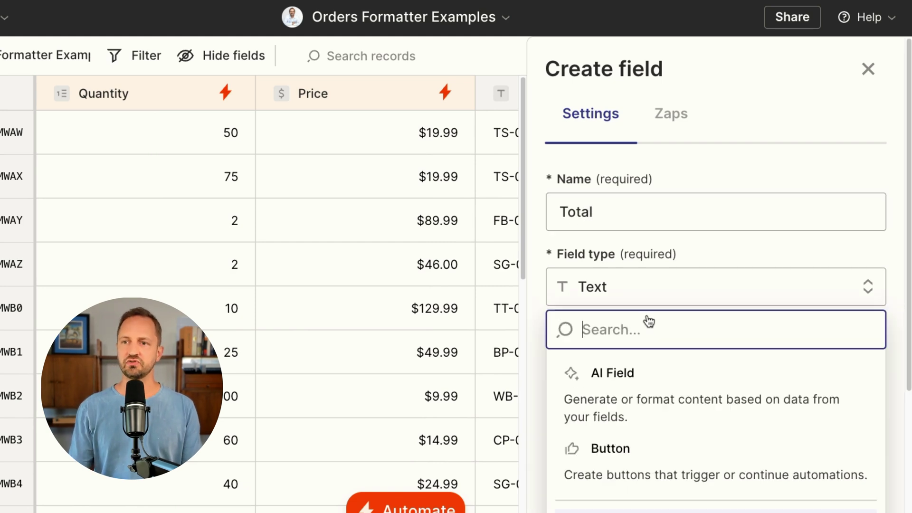
left_click(642, 377)
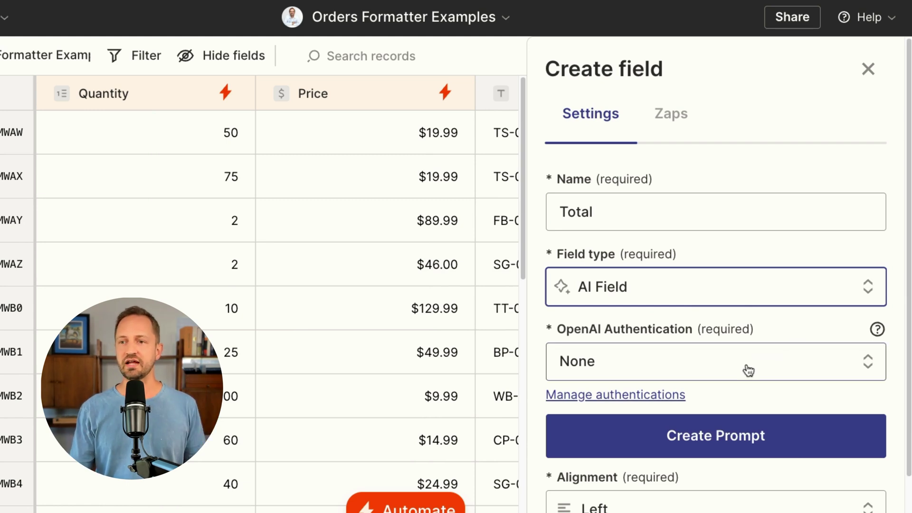
Write the Total prompt from scratch with Quantity × Price chips and preview $999.50.
left_click(733, 436)
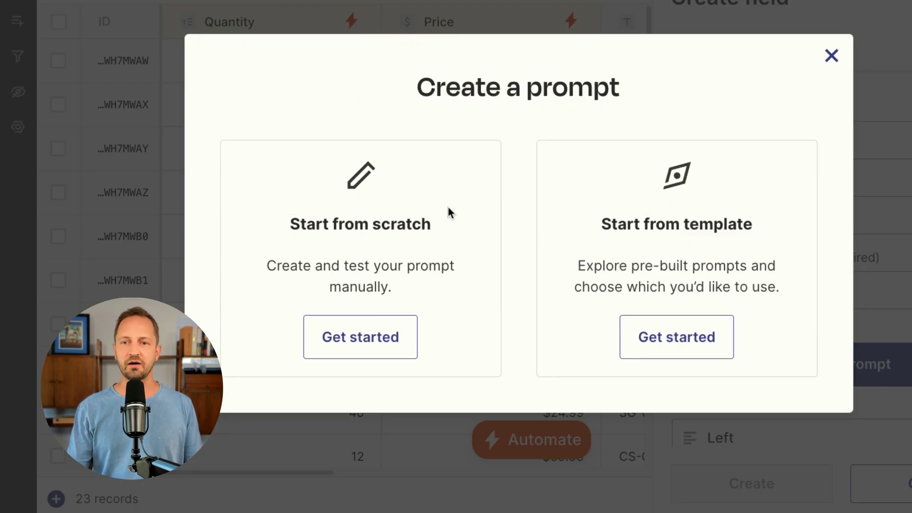
left_click(389, 351)
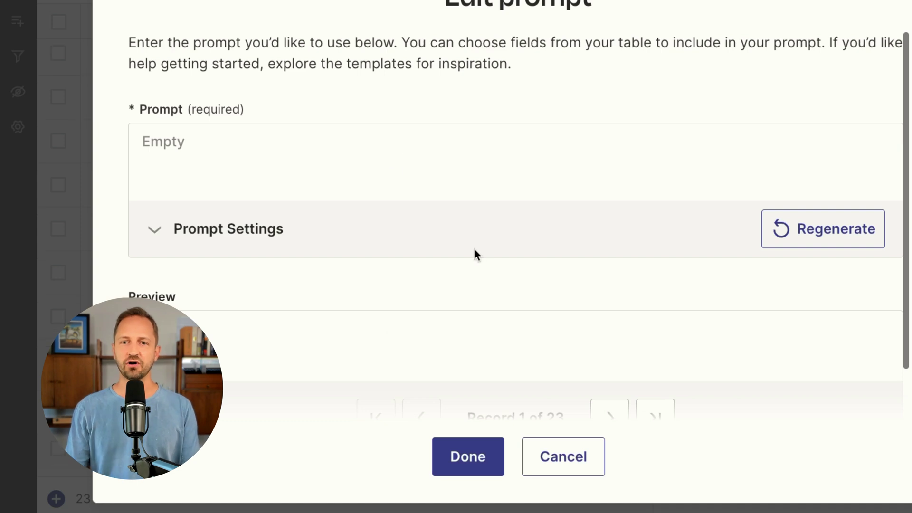
left_click(188, 148)
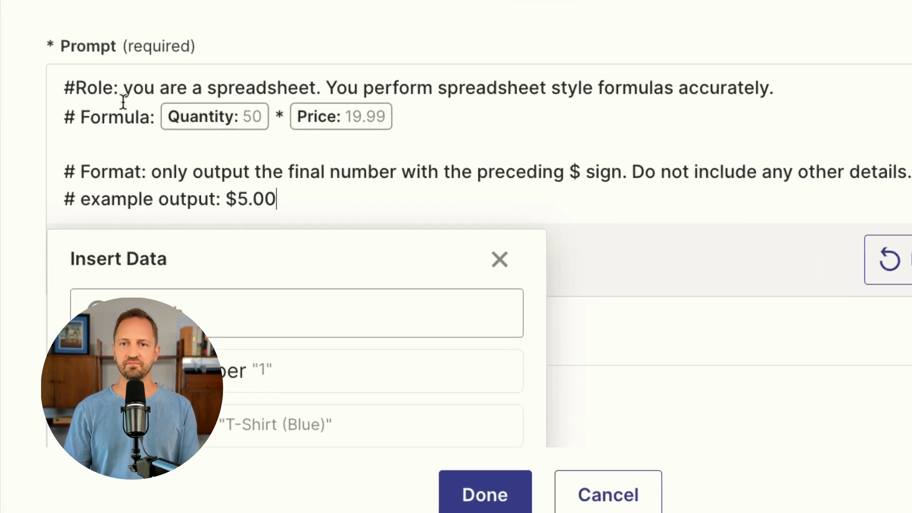
left_click(500, 259)
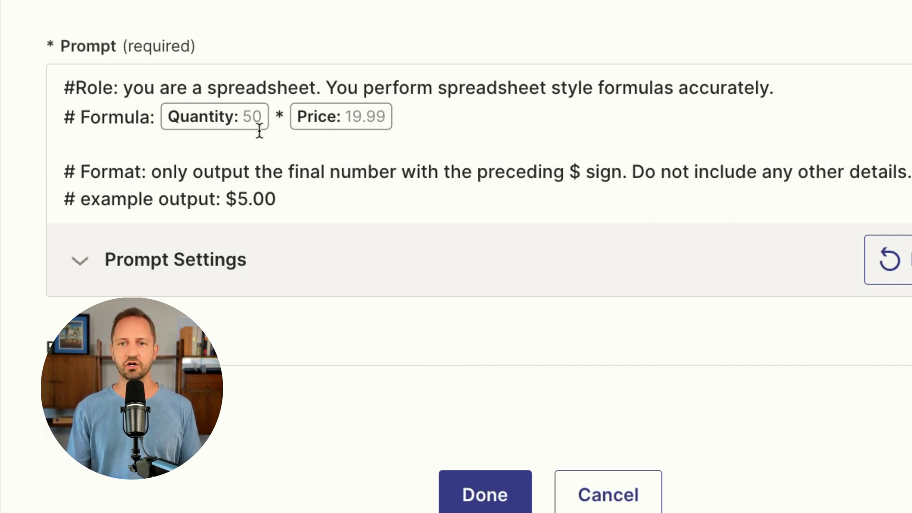
left_click(273, 121)
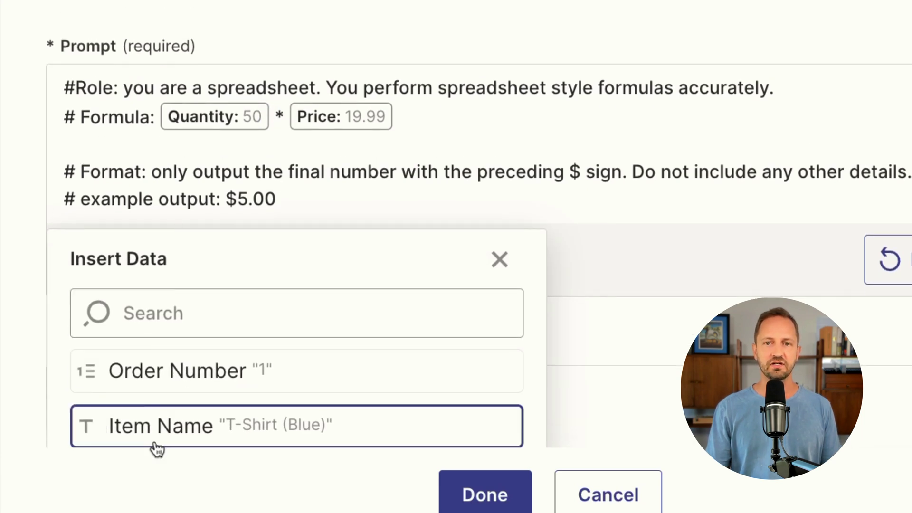
left_click(434, 125)
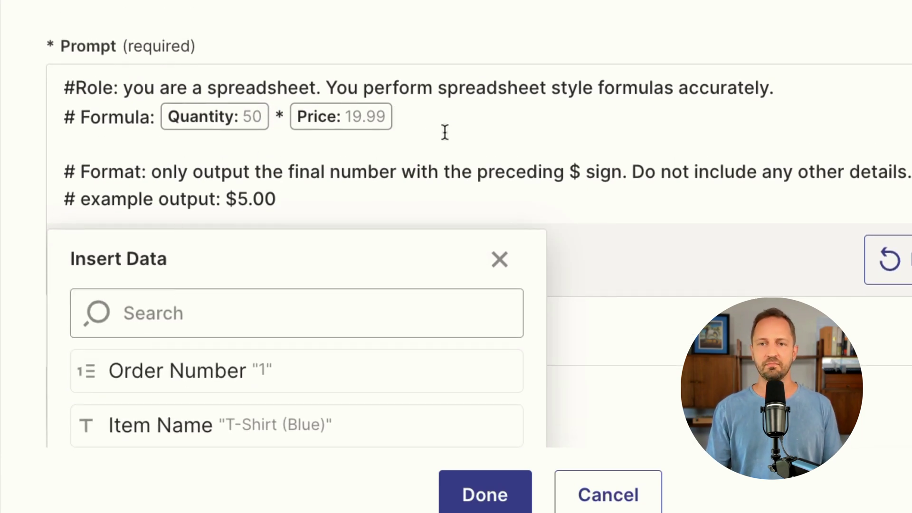
scroll(304, 172, "down", 1)
left_click(298, 177)
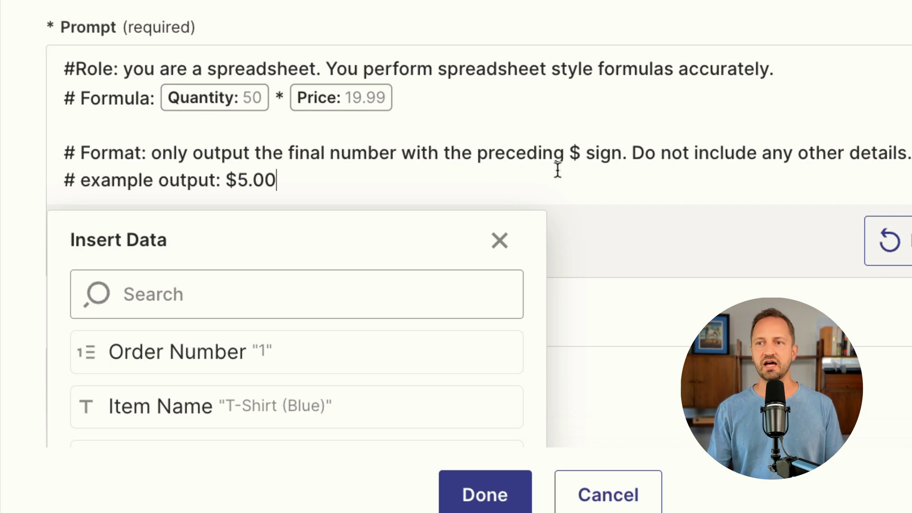
left_click(500, 255)
left_click(813, 242)
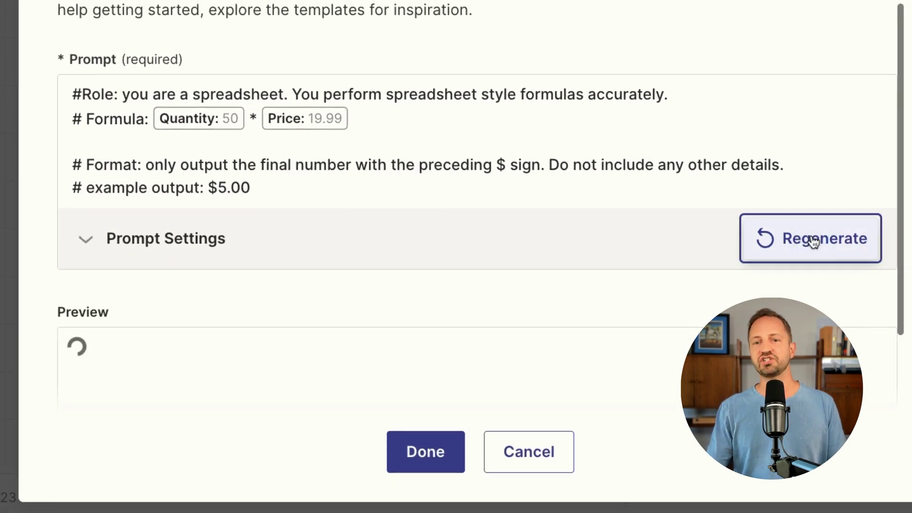
scroll(161, 326, "down", 1)
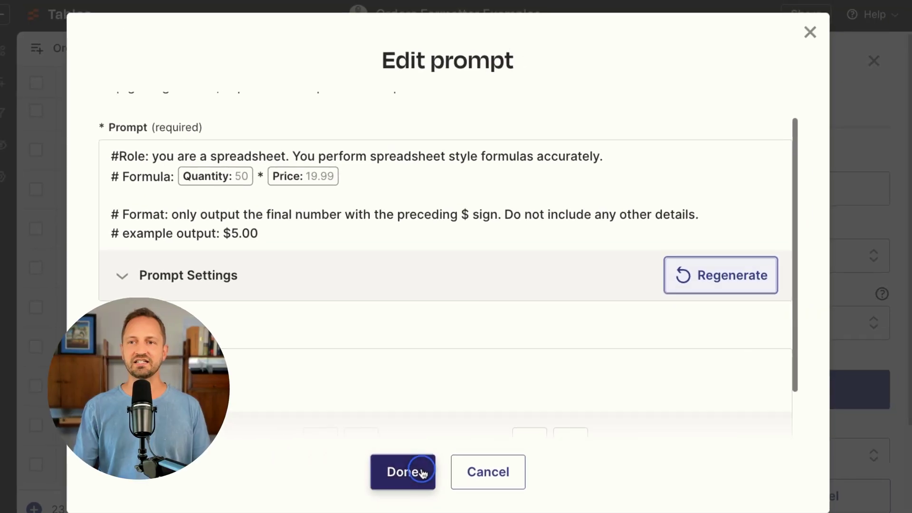
Save the prompt and create the Total AI field, filling rows like $999.50 and $179.98.
left_click(442, 453)
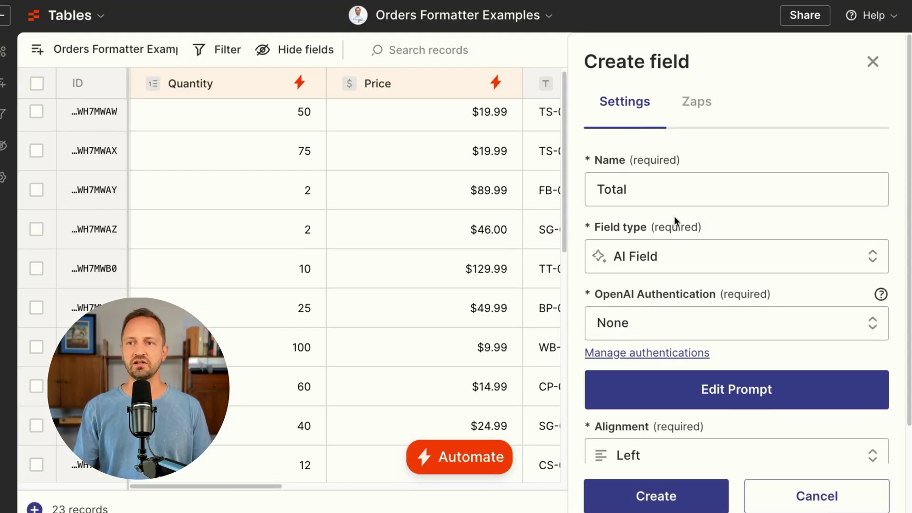
left_click(695, 496)
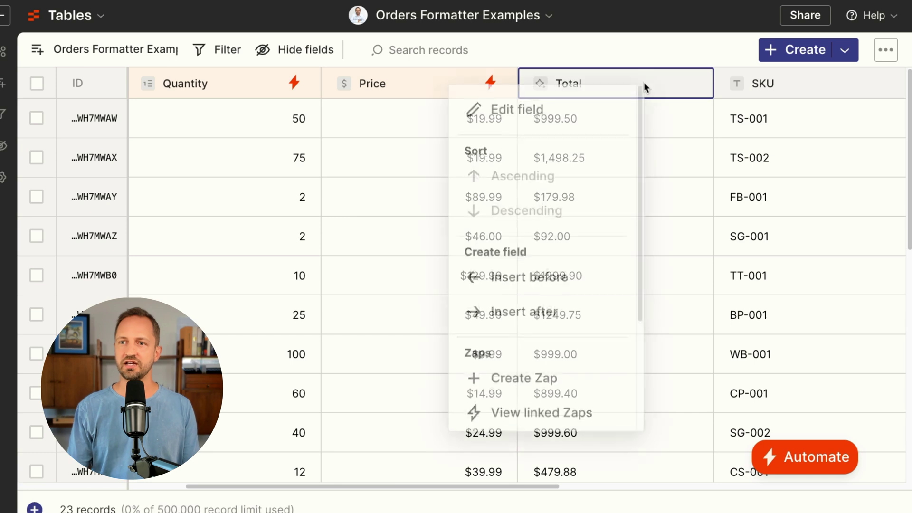
Insert a Currency field named Total (Formatter) before the Total column.
left_click(550, 279)
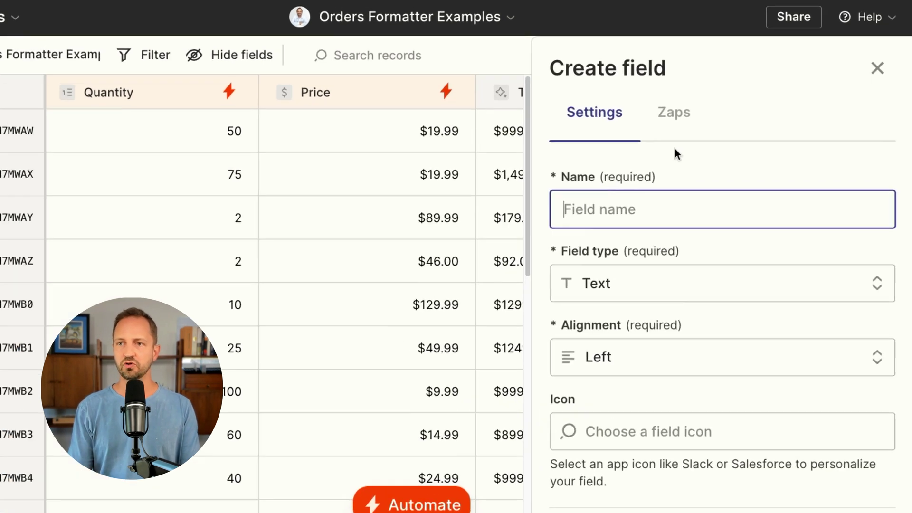
type("Total (Formatter")
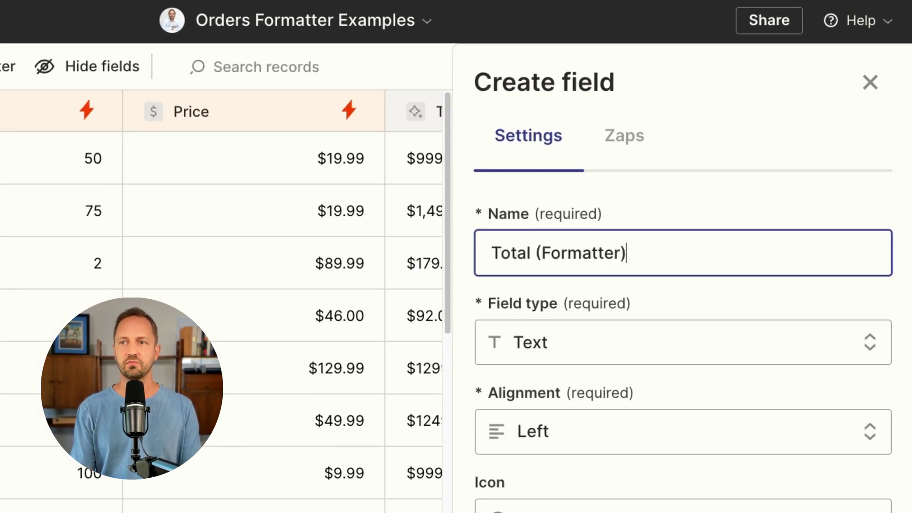
left_click(627, 342)
left_click(597, 340)
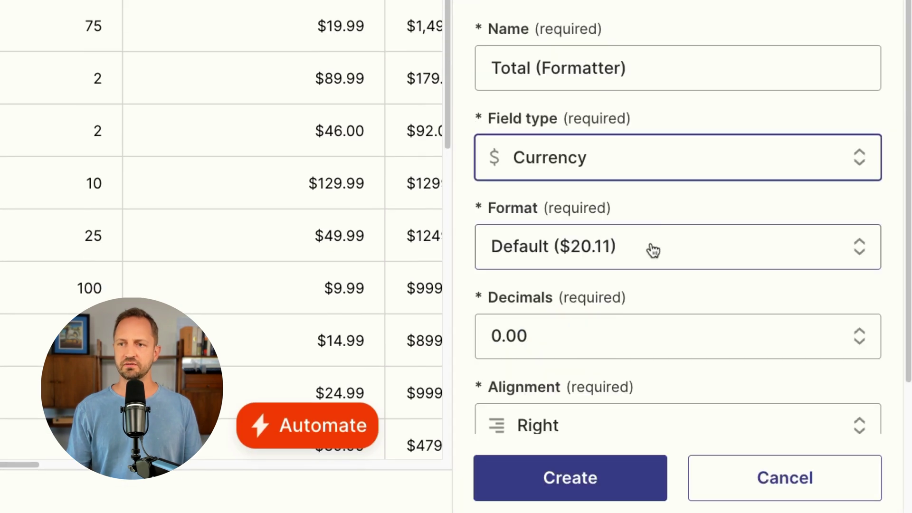
scroll(653, 250, "down", 2)
left_click(615, 485)
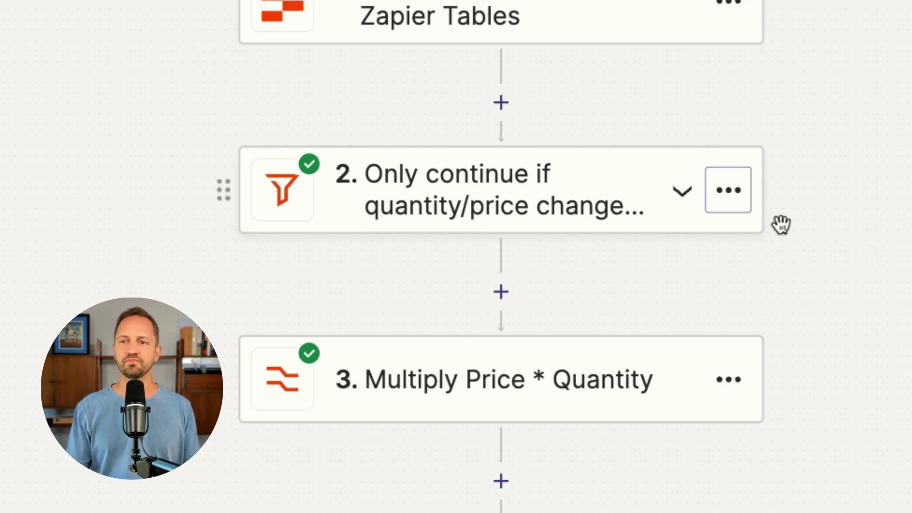
Pan the Quantity * Price Zap diagram to reveal its later steps.
left_click_drag(780, 224, 797, 190)
scroll(392, 130, "down", 2)
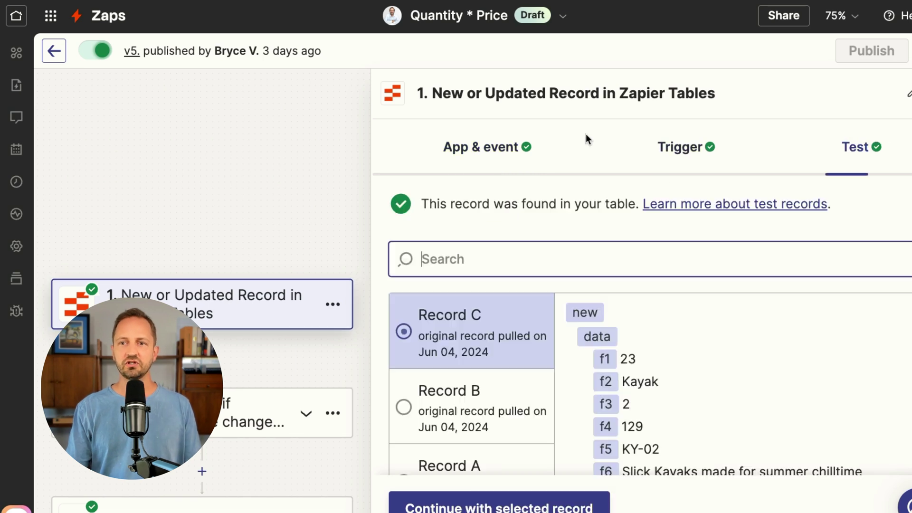
scroll(719, 218, "down", 2)
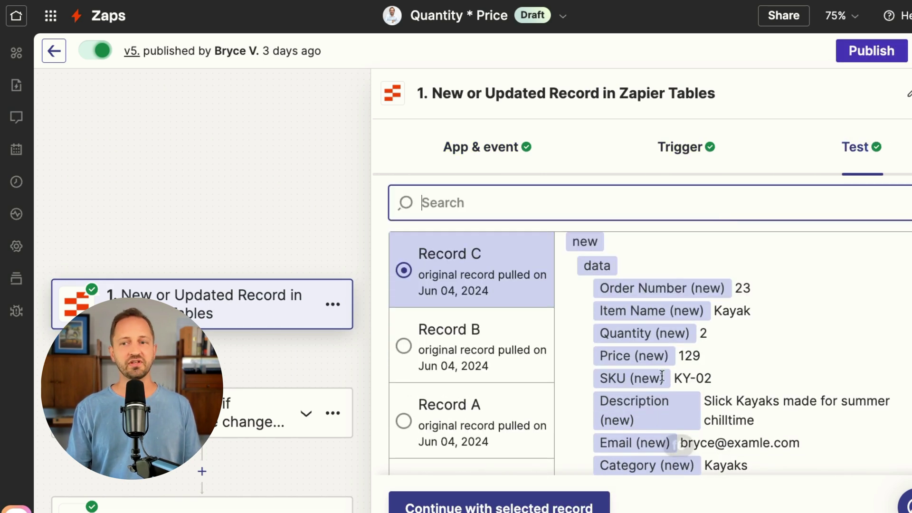
Review the filter rules: Quantity changed, Price changed, or Total (new) doesn't exist.
left_click(508, 508)
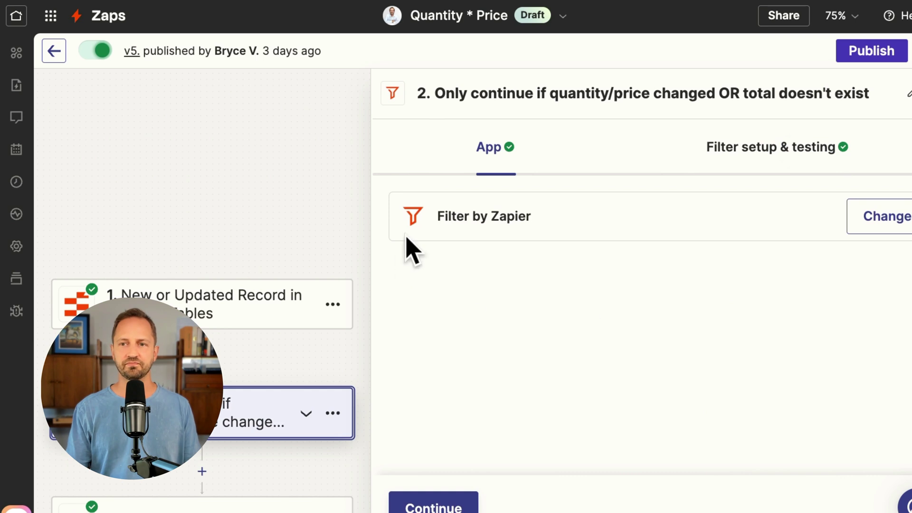
left_click(485, 235)
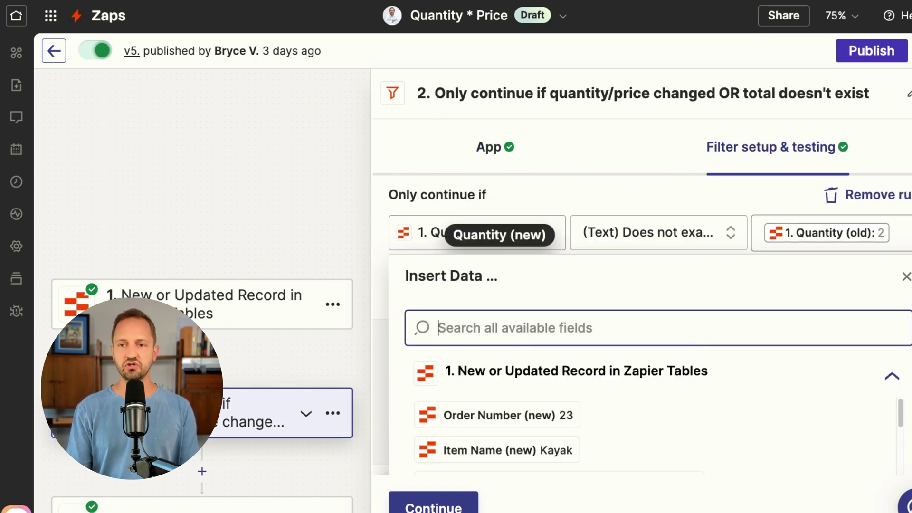
type("Quanti")
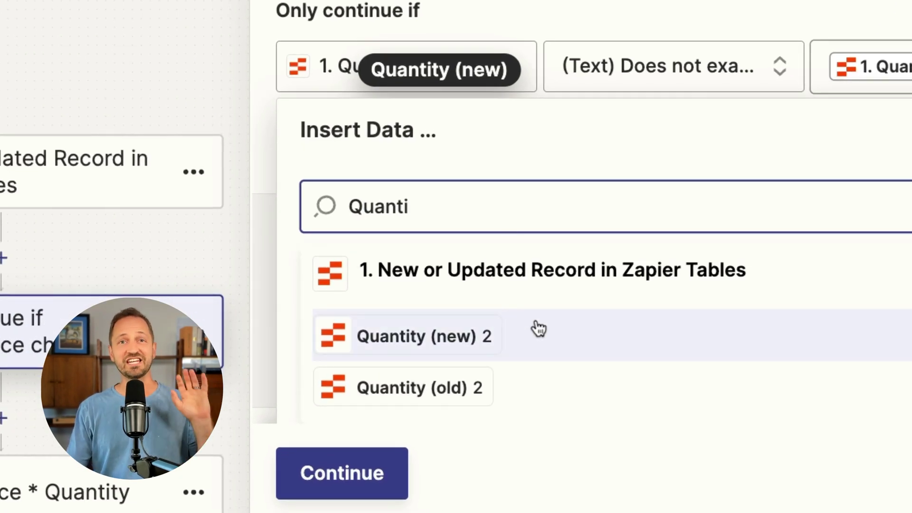
left_click(419, 388)
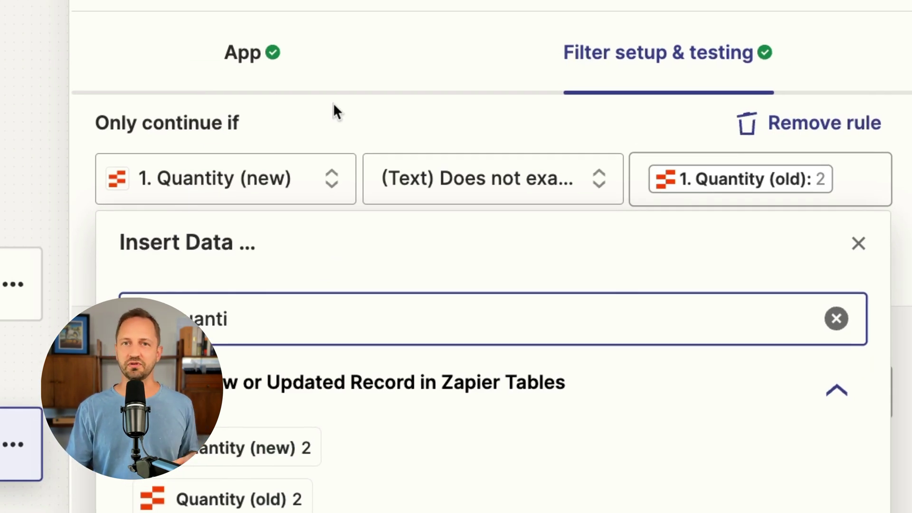
left_click(384, 98)
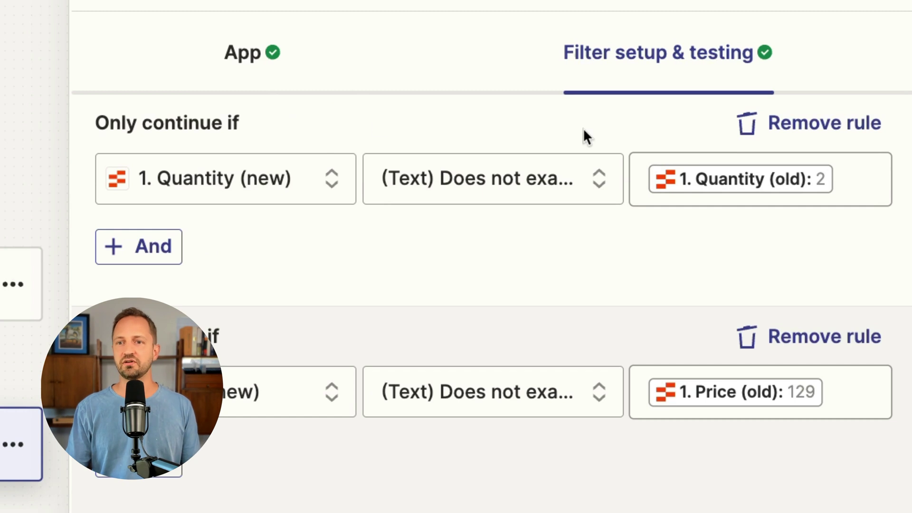
scroll(331, 149, "down", 2)
scroll(273, 151, "down", 2)
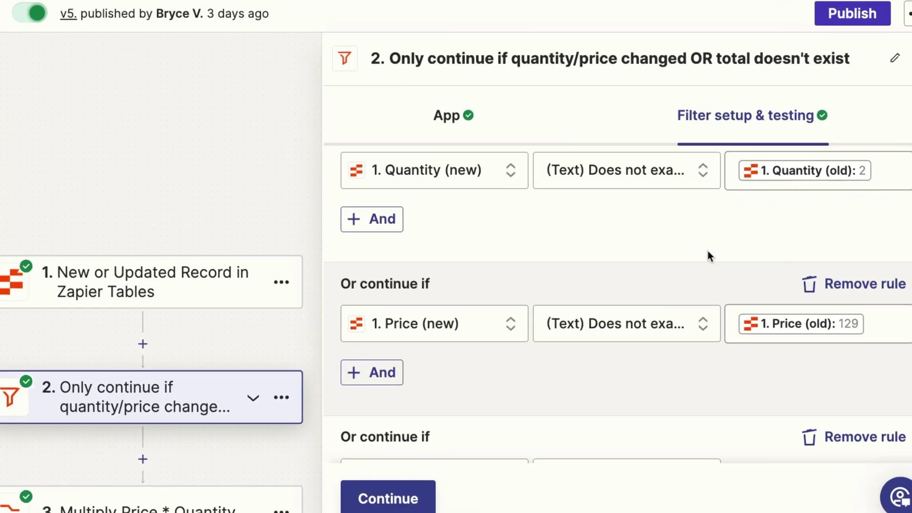
scroll(655, 199, "down", 1)
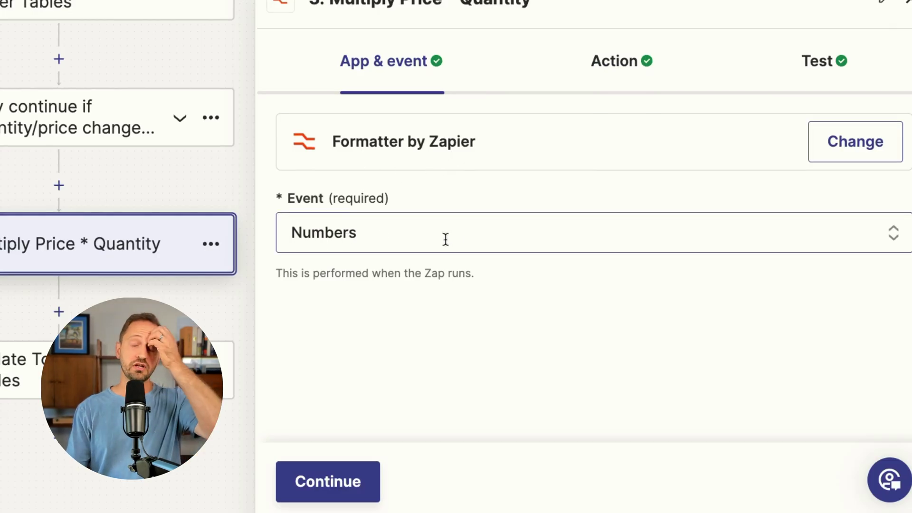
Set step 3's transform to Spreadsheet-Style Formula Quantity * Price, giving test output 258.
left_click(614, 63)
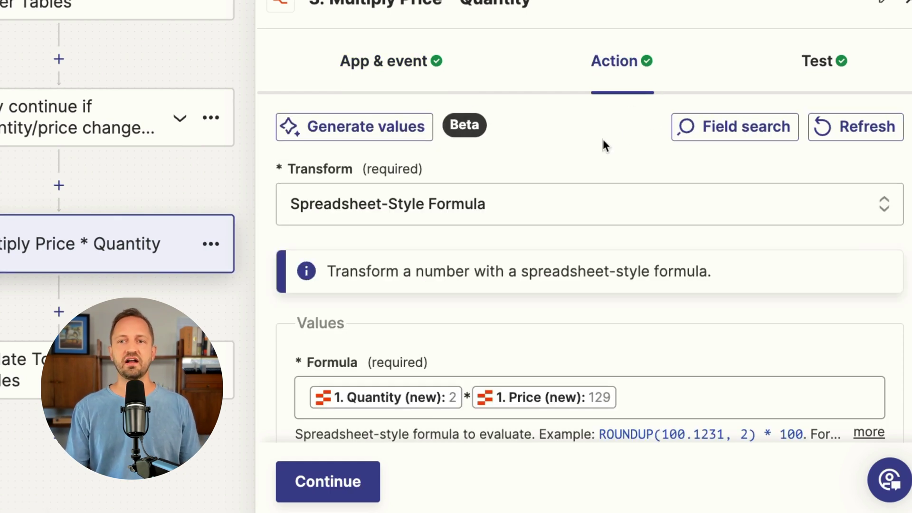
left_click(884, 204)
scroll(530, 241, "down", 2)
scroll(435, 321, "down", 1)
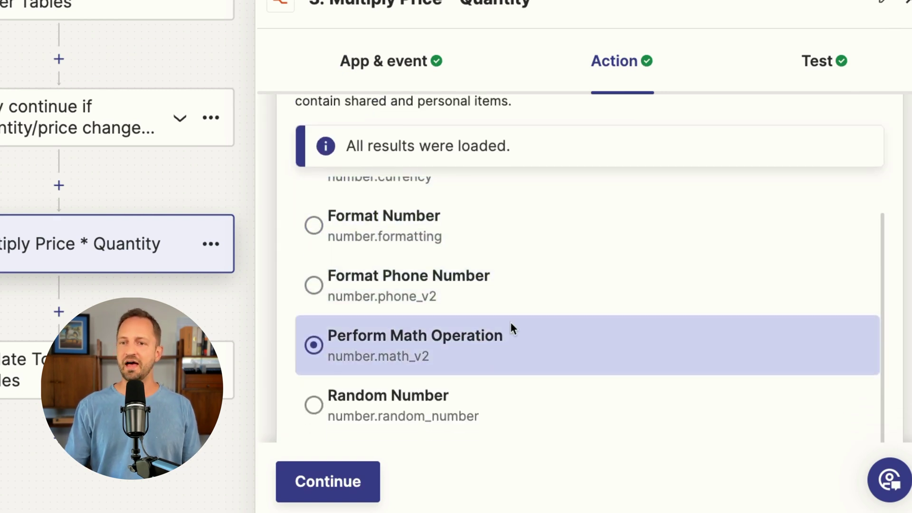
scroll(511, 322, "down", 2)
scroll(503, 329, "down", 1)
scroll(486, 391, "down", 1)
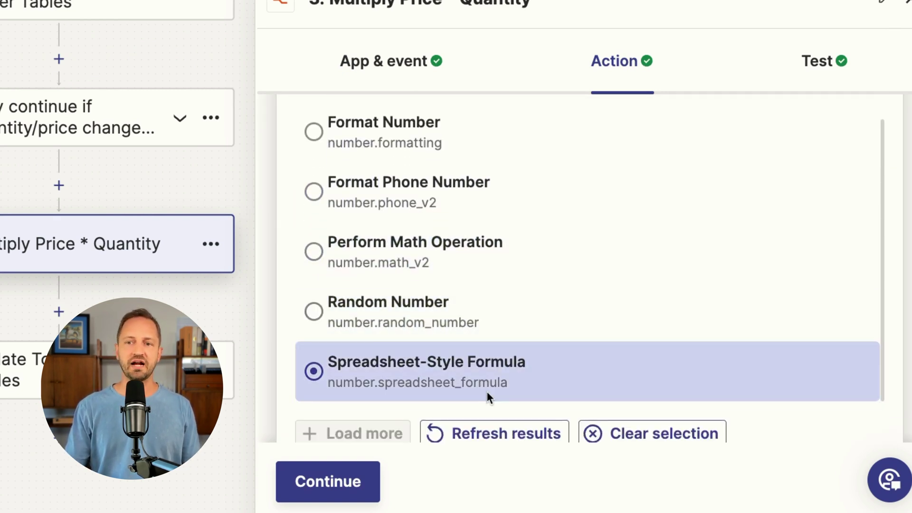
left_click(483, 386)
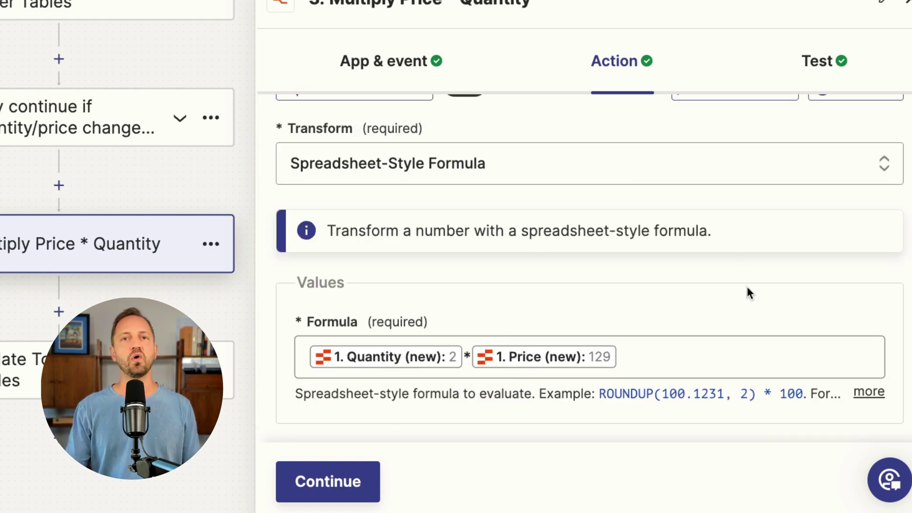
left_click(329, 361)
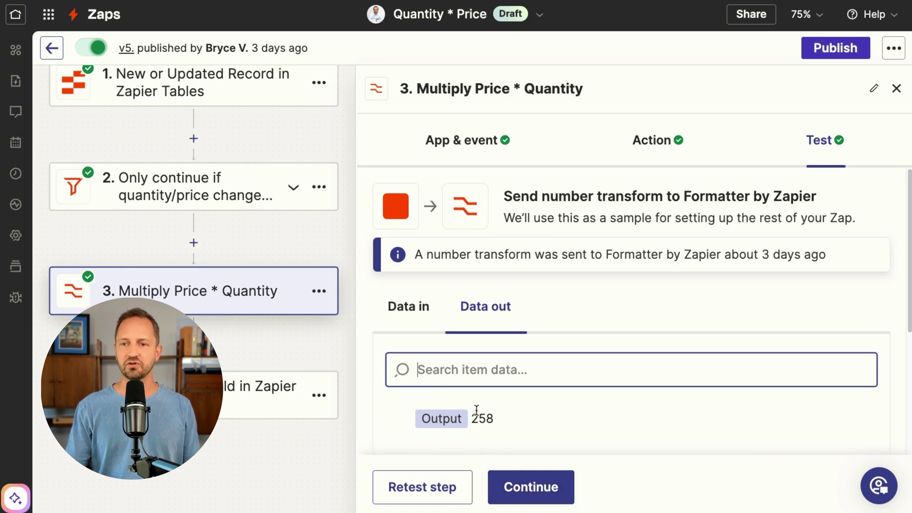
left_click(542, 490)
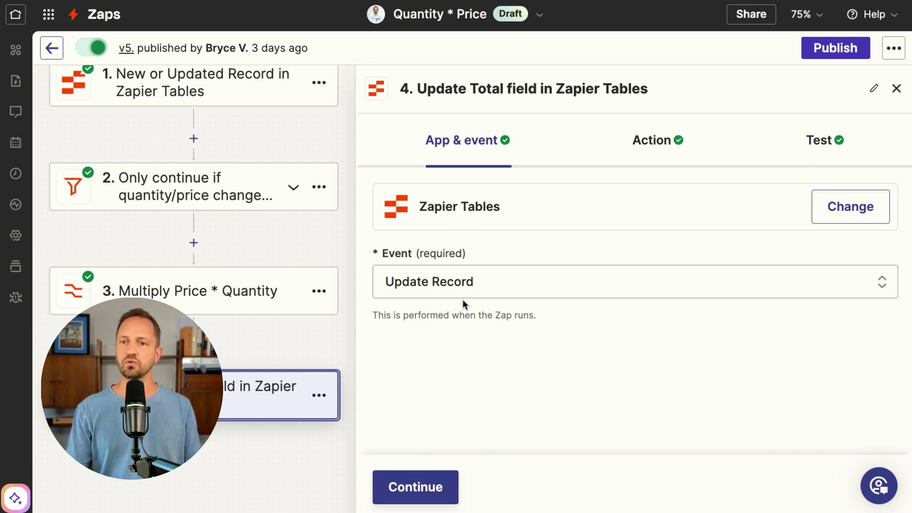
Point the update step at Orders Formatter Examples using the trigger's Record ID.
left_click(674, 147)
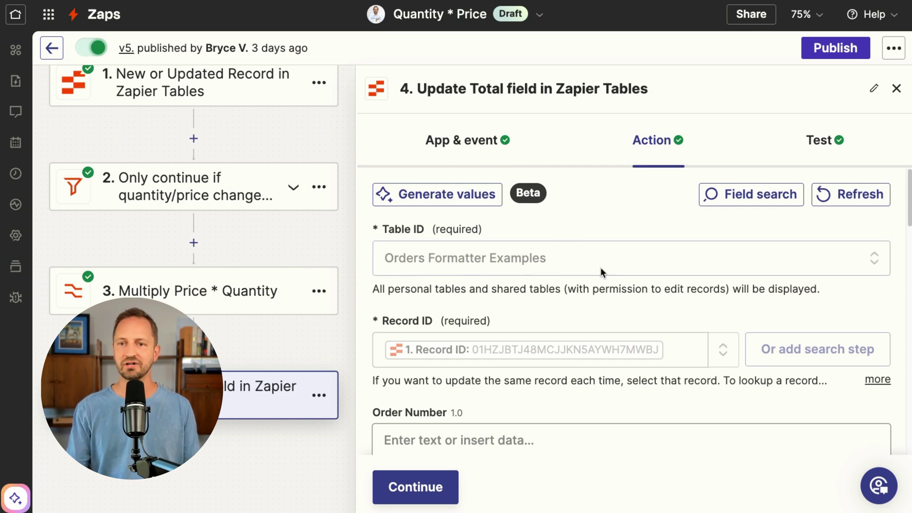
scroll(600, 267, "down", 1)
scroll(417, 303, "down", 2)
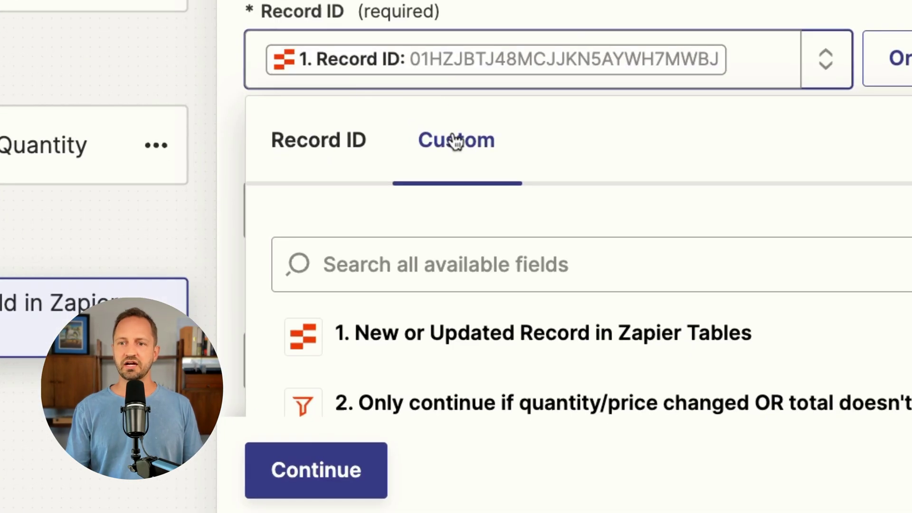
scroll(520, 143, "down", 1)
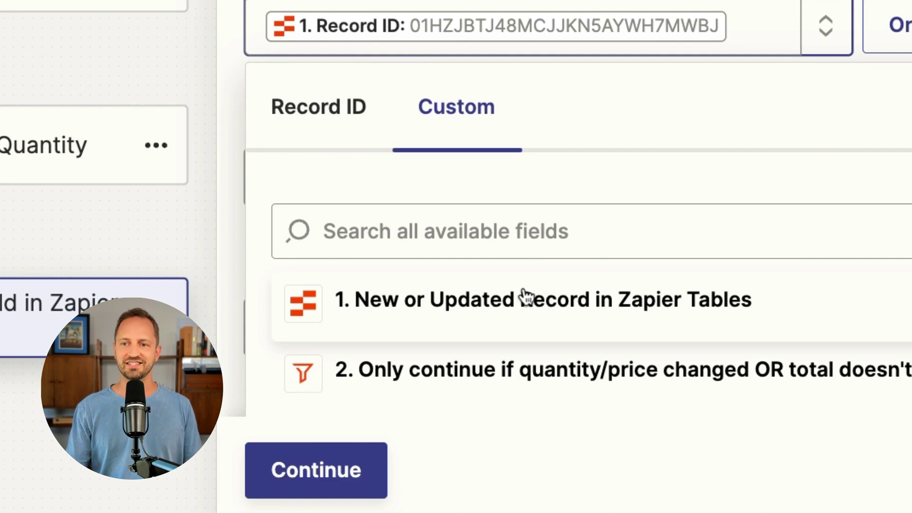
left_click(554, 310)
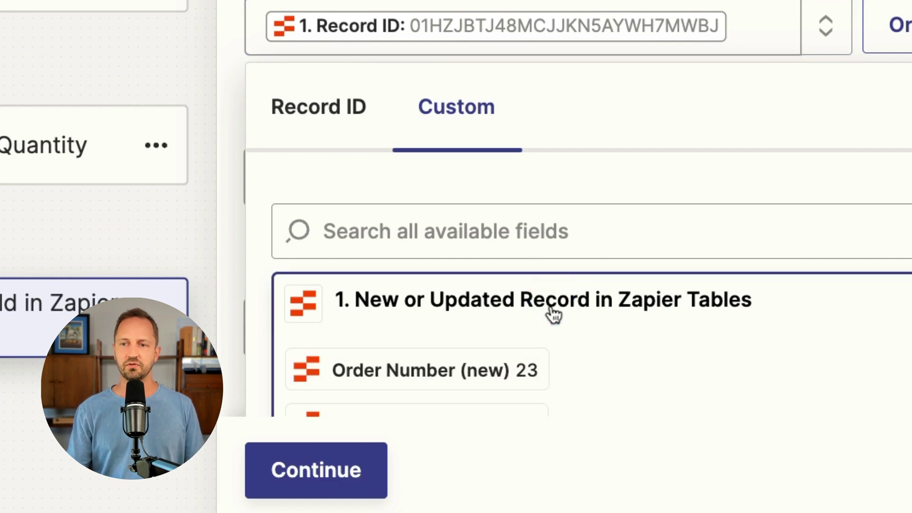
scroll(680, 136, "down", 3)
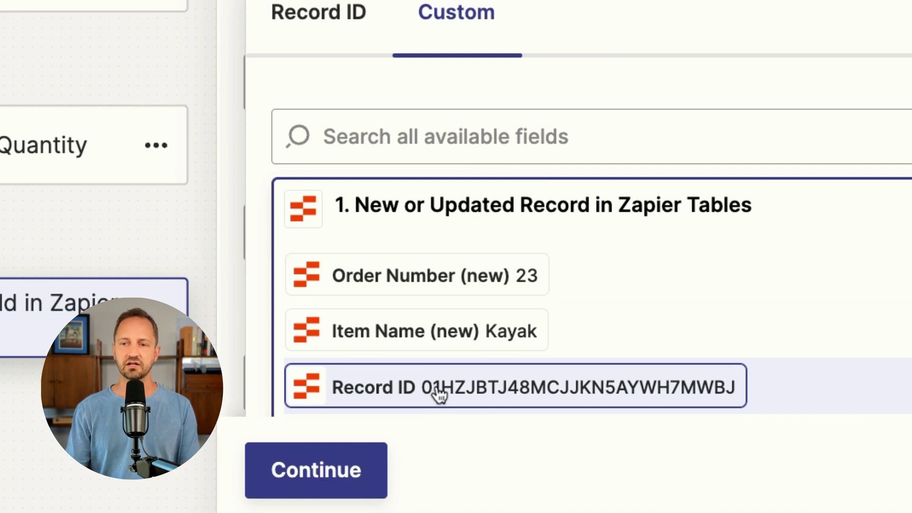
Map step 3's formula output into Total (Formatter), then continue and publish the Zap.
left_click(395, 389)
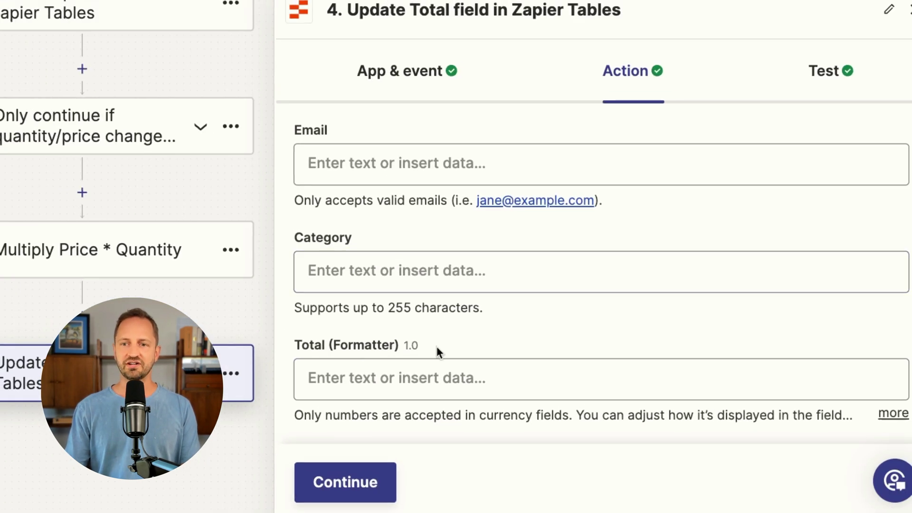
left_click(374, 381)
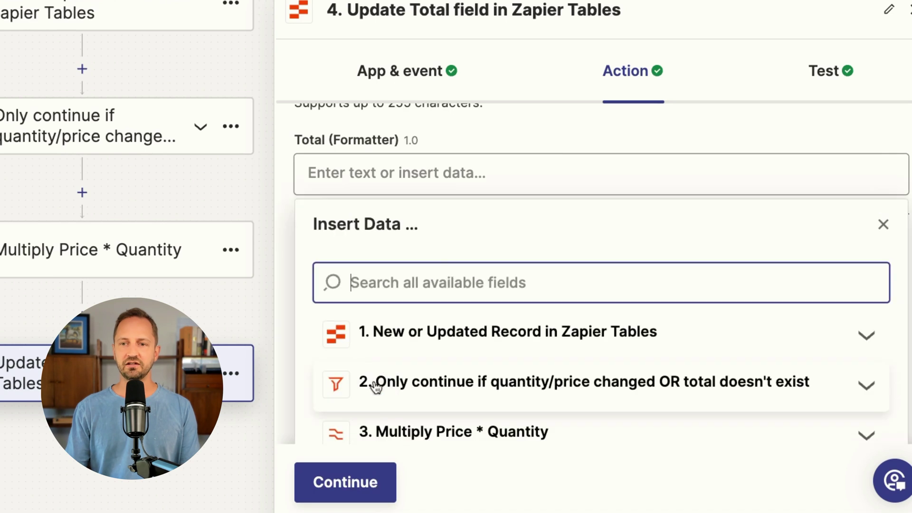
left_click(508, 406)
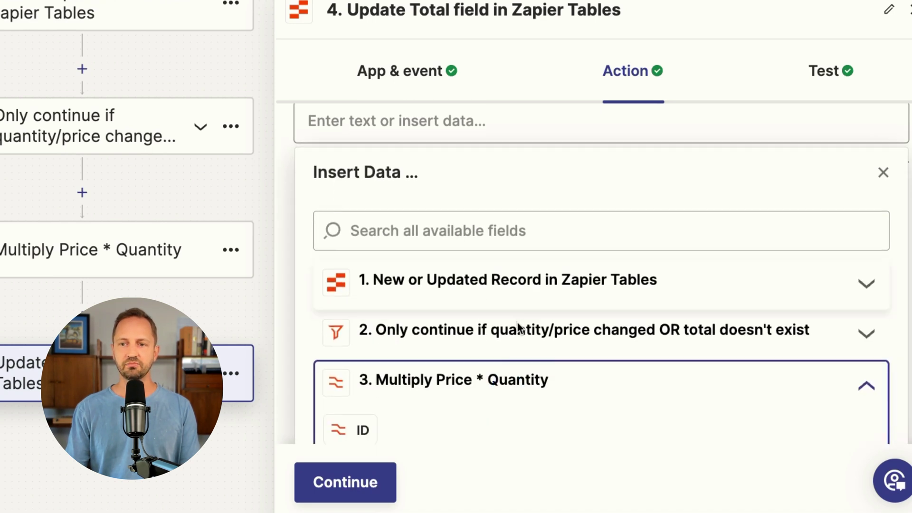
mouse_move(391, 410)
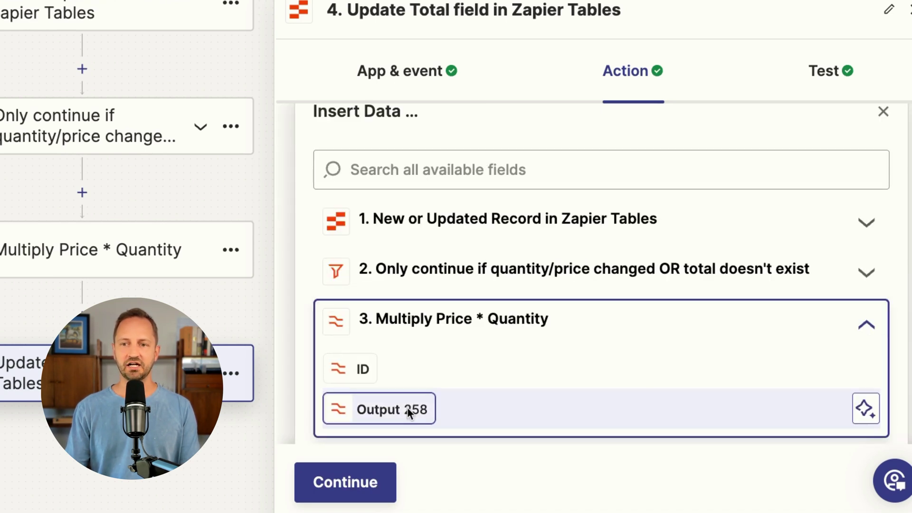
left_click(411, 414)
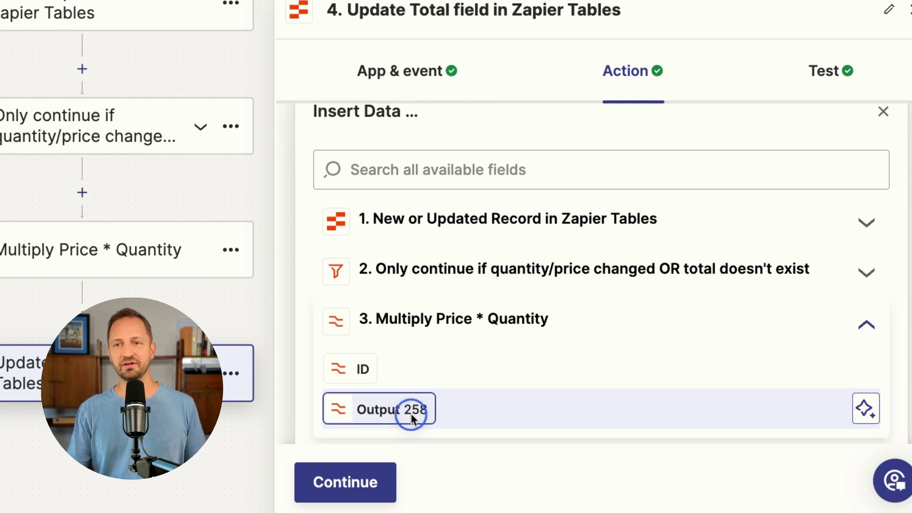
left_click(366, 492)
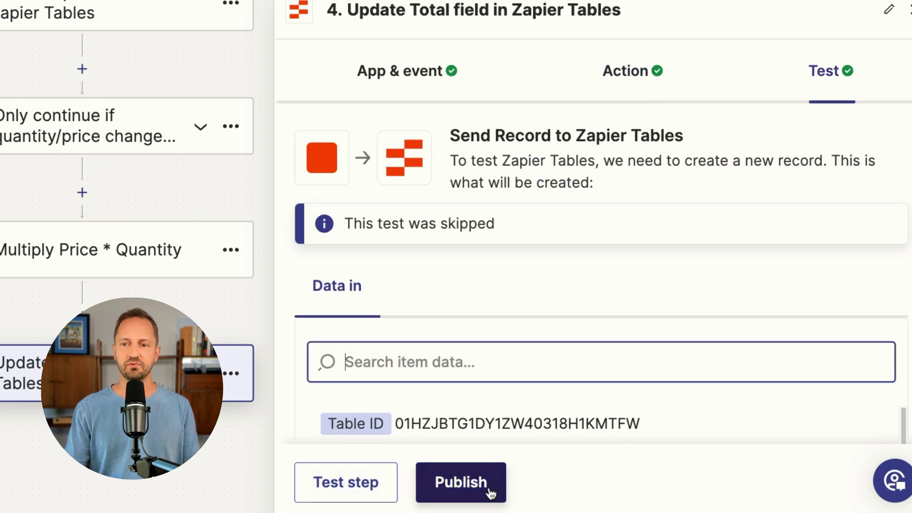
left_click(461, 484)
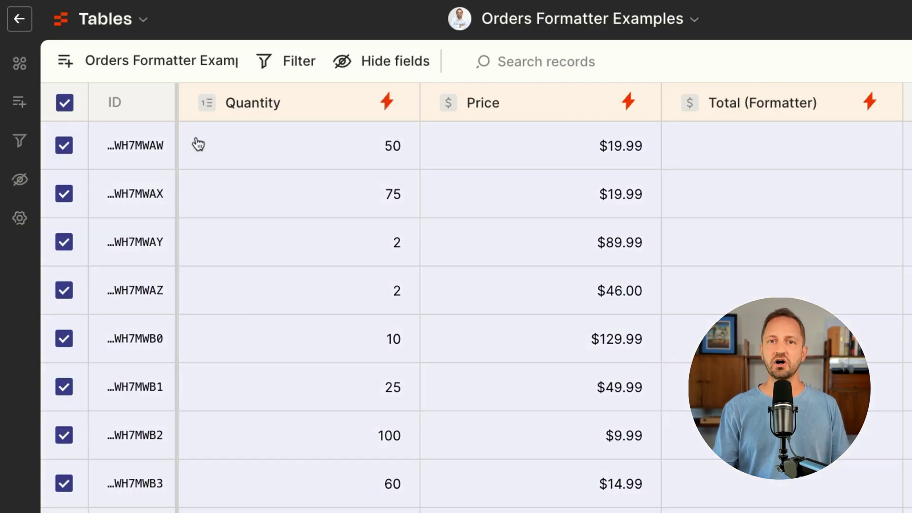
Send all selected records through the Quantity * Price Zap to fill Total (Formatter).
right_click(140, 164)
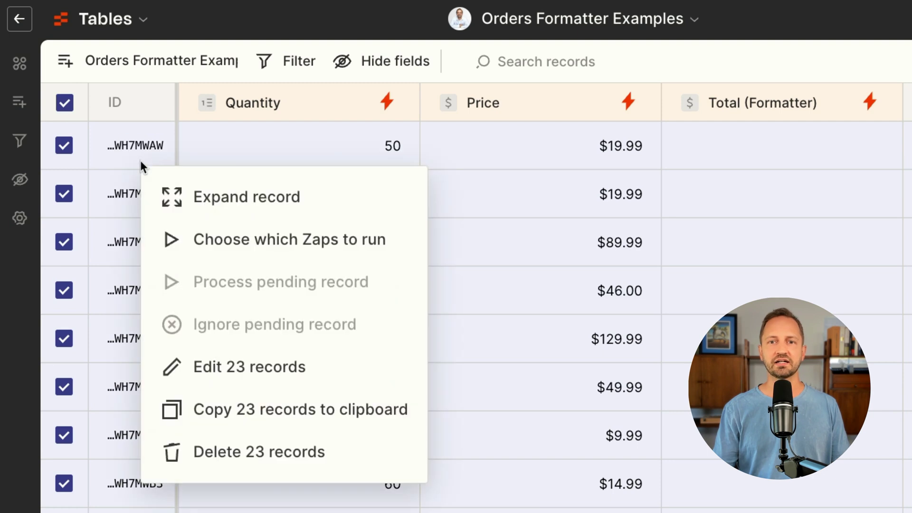
left_click(334, 242)
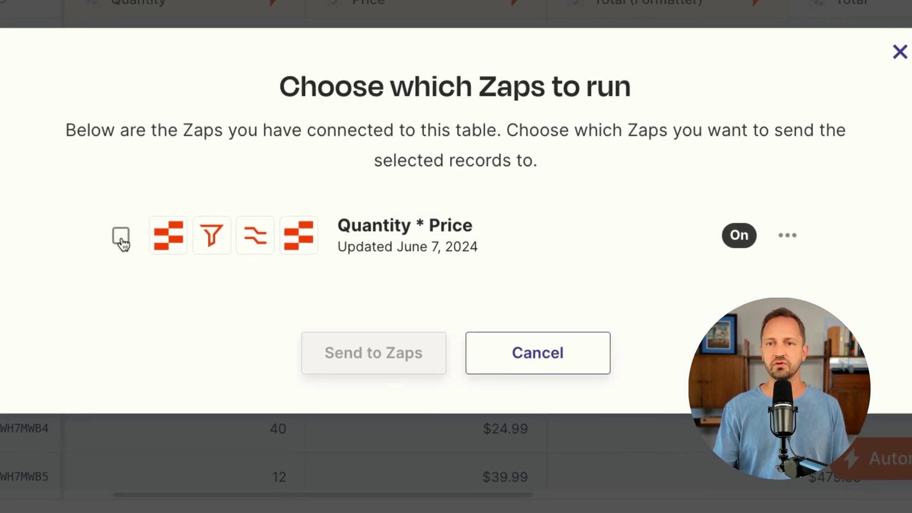
left_click(120, 236)
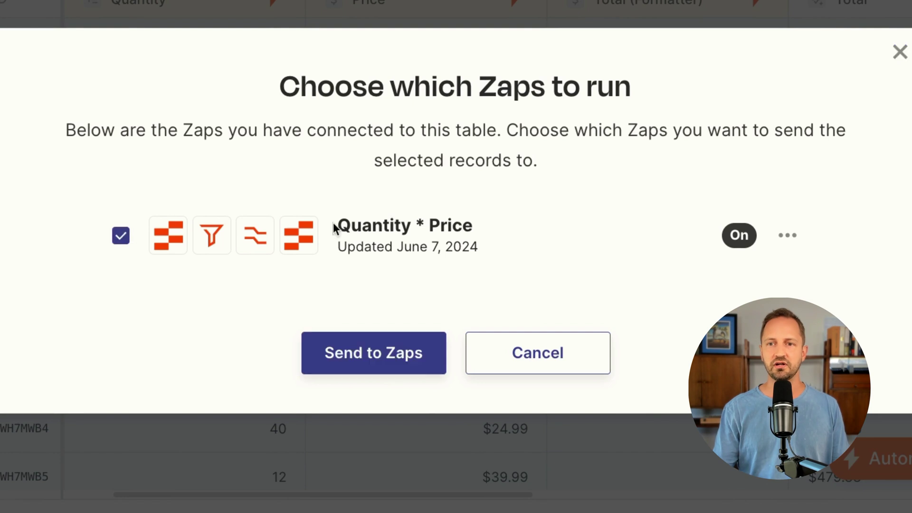
left_click(359, 366)
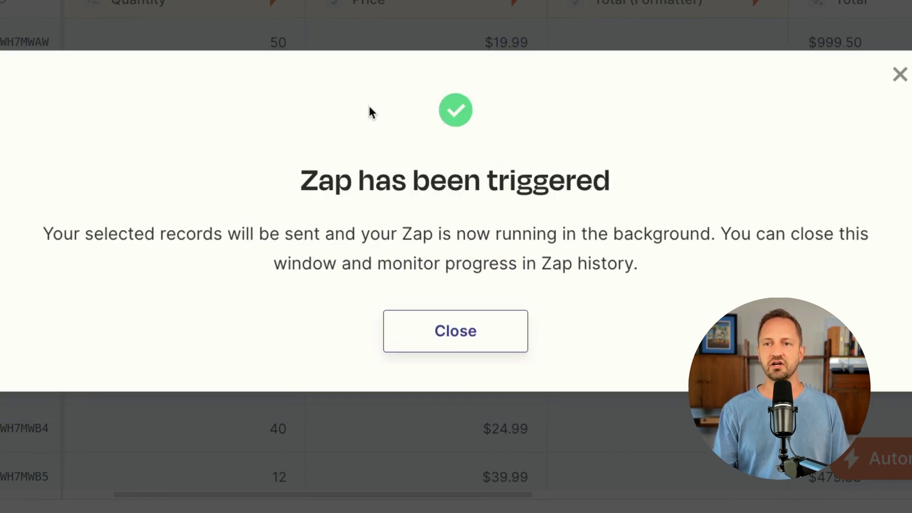
left_click(472, 332)
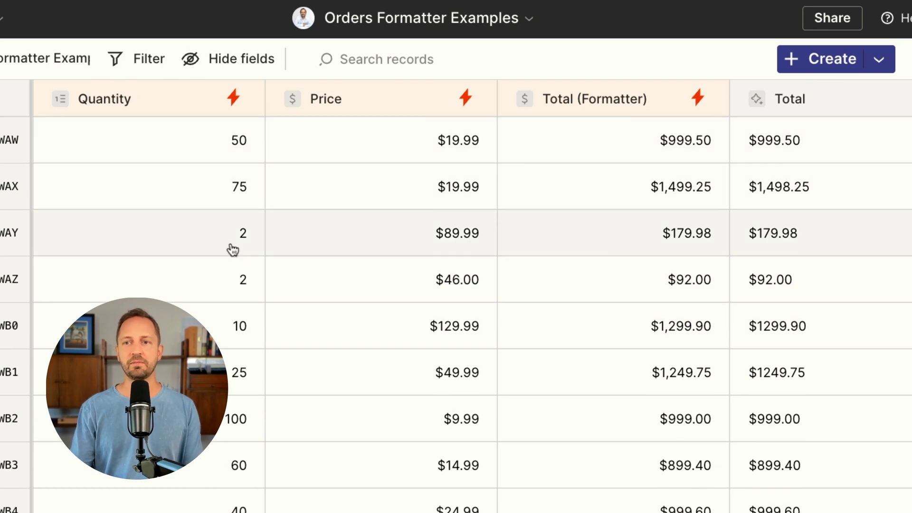
Change the third order's quantity from 2 to 10 so its totals become $899.90.
left_click(232, 250)
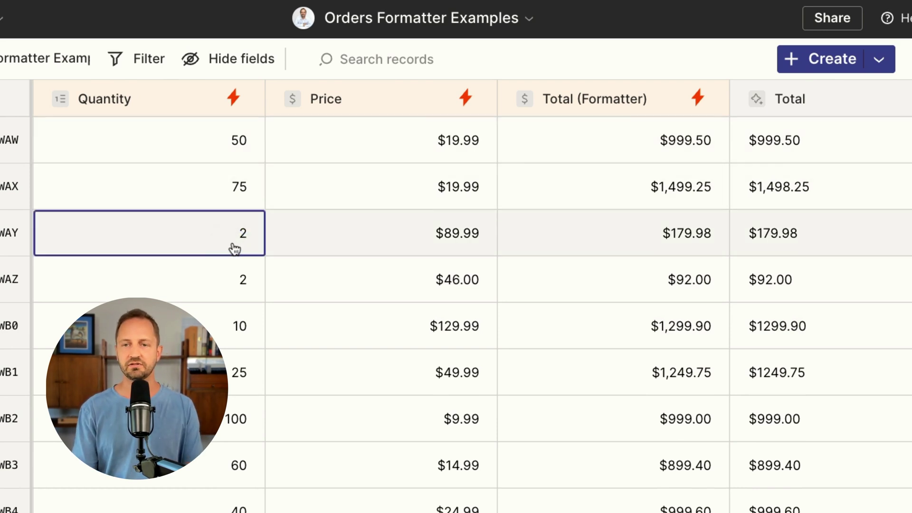
key("BackSpace")
type("10")
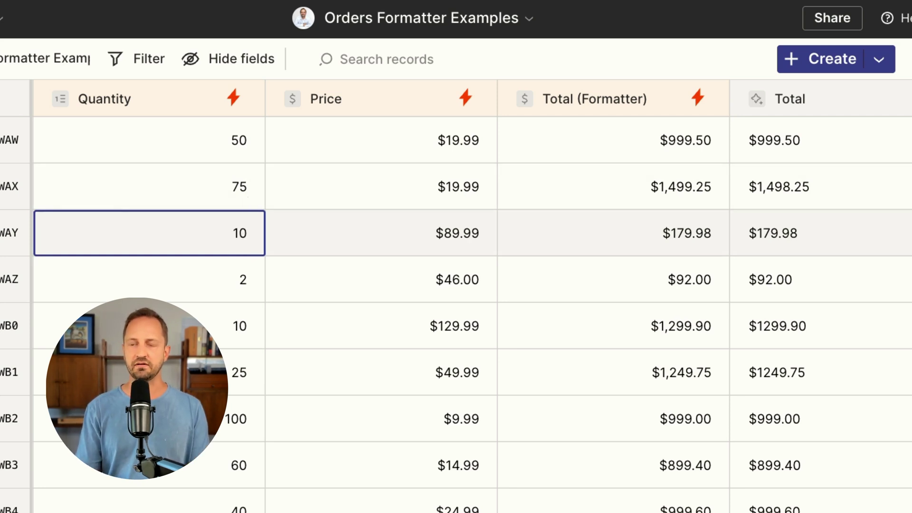
left_click(456, 283)
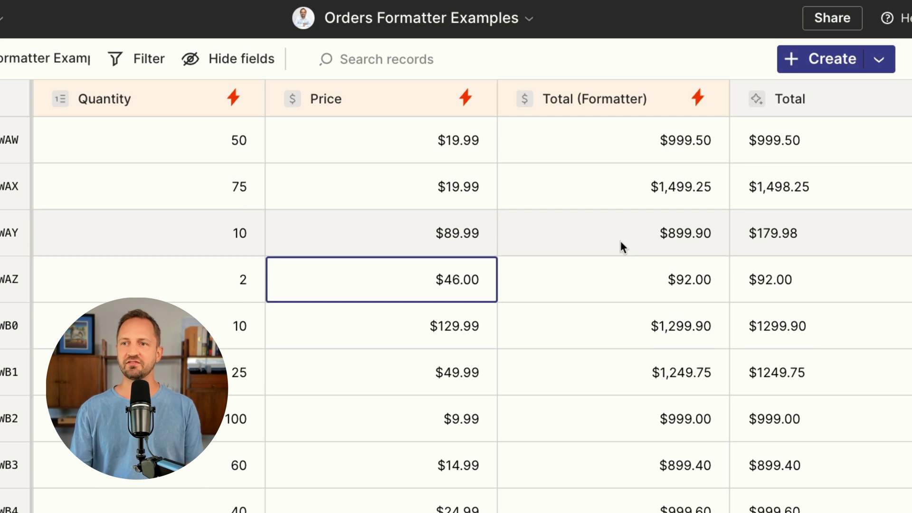
key("Escape")
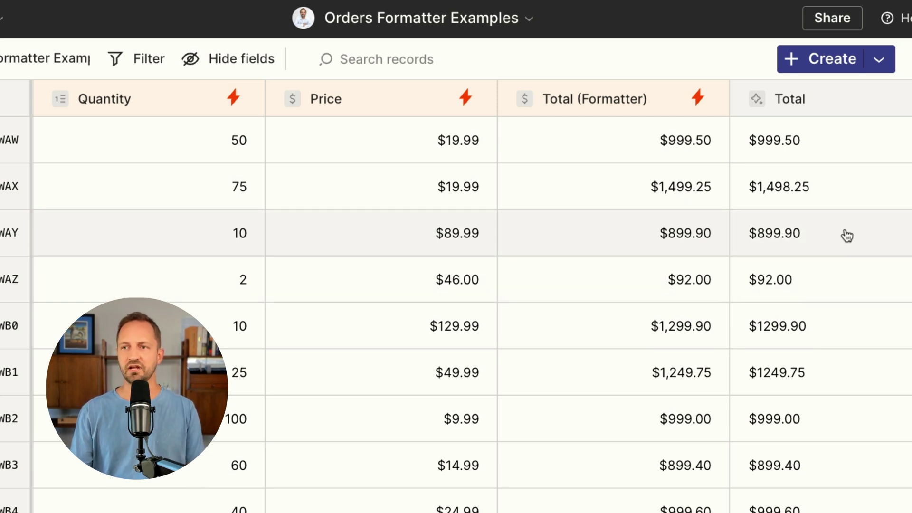